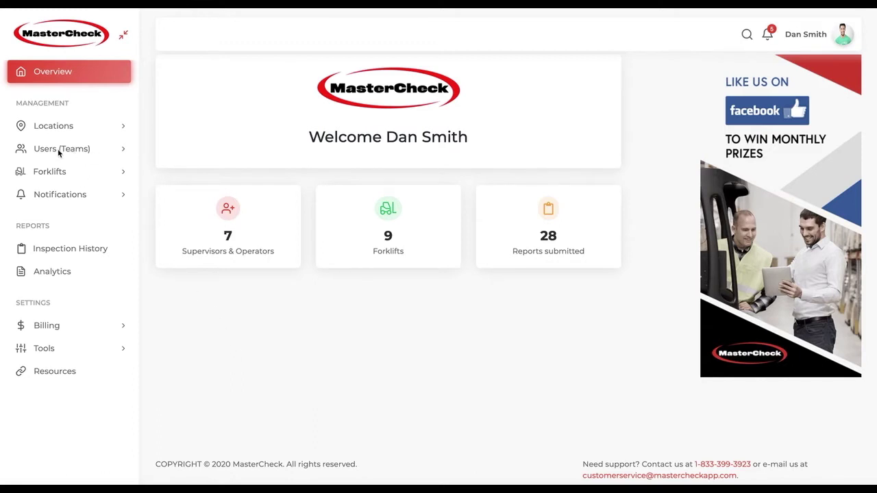
# Open the Add New Users form from Users (Teams) and look over its empty fields
pyautogui.click(58, 150)
pyautogui.click(53, 176)
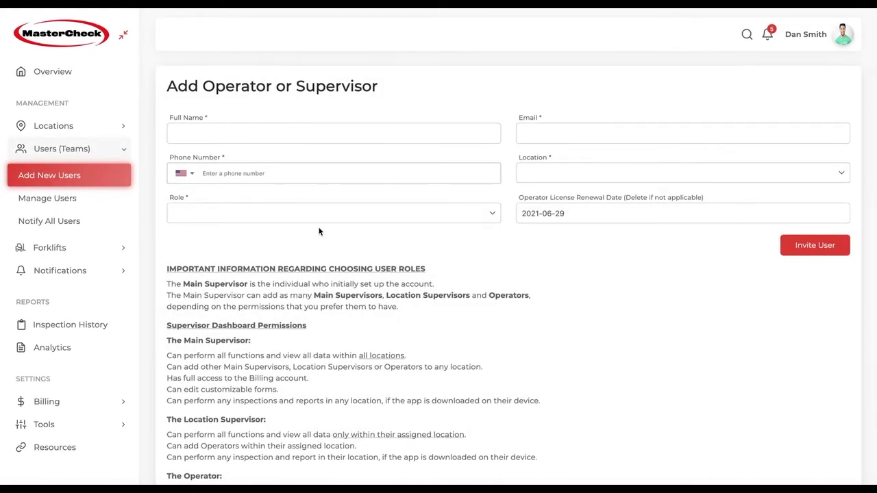
pyautogui.scroll(-3, 319, 232)
pyautogui.scroll(1, 318, 232)
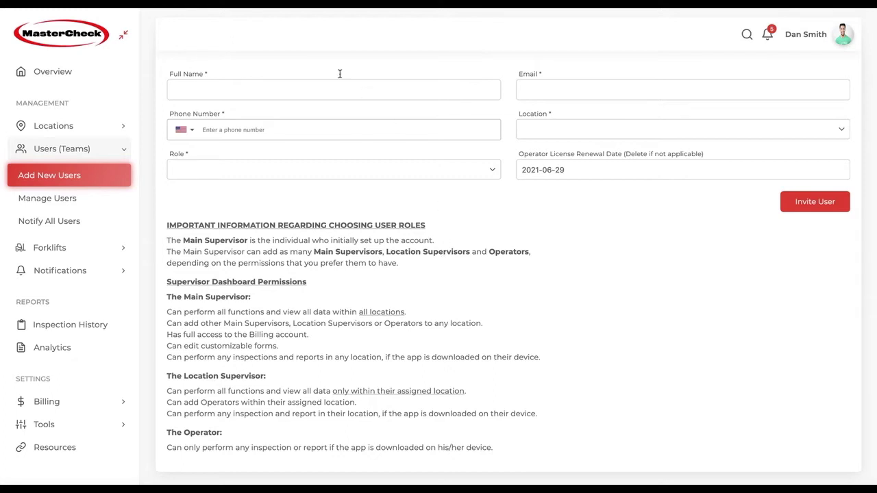
# Enter the new user's full name, e-mail address and phone number
pyautogui.click(279, 92)
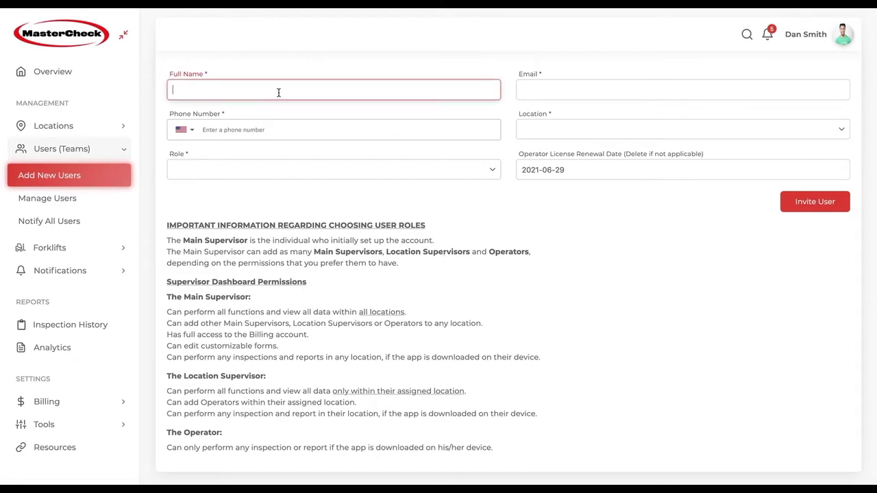
pyautogui.write('Tom Smith')
pyautogui.press('Tab')
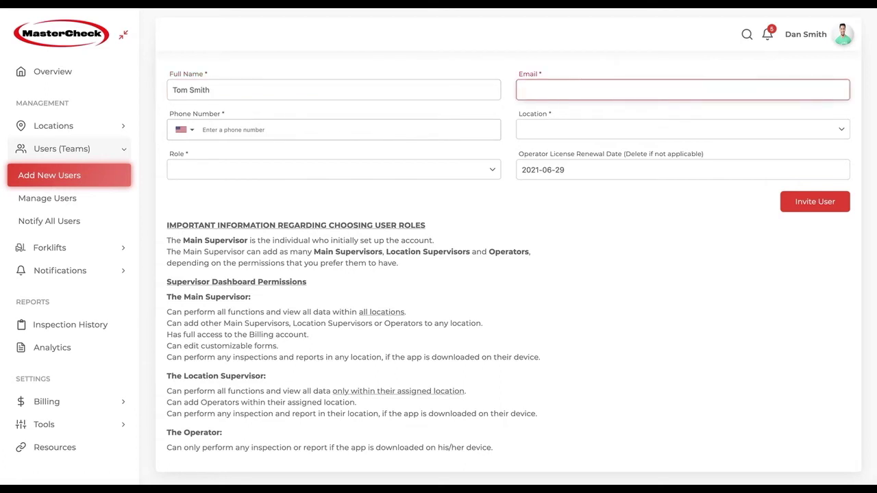
pyautogui.write('toms@abctest.com')
pyautogui.click(333, 130)
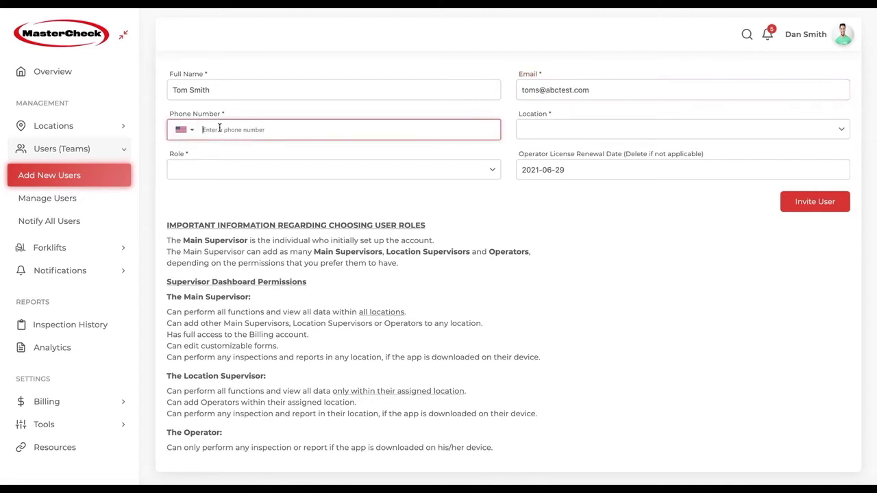
pyautogui.write('555-555-5555')
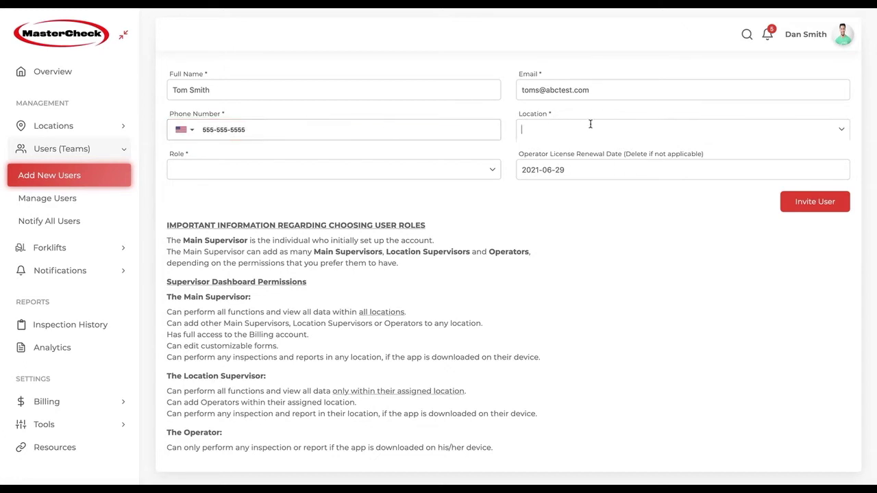
# Assign Buffalo Distribution Center and the Location Supervisor role, and clear the renewal date
pyautogui.click(590, 125)
pyautogui.click(554, 152)
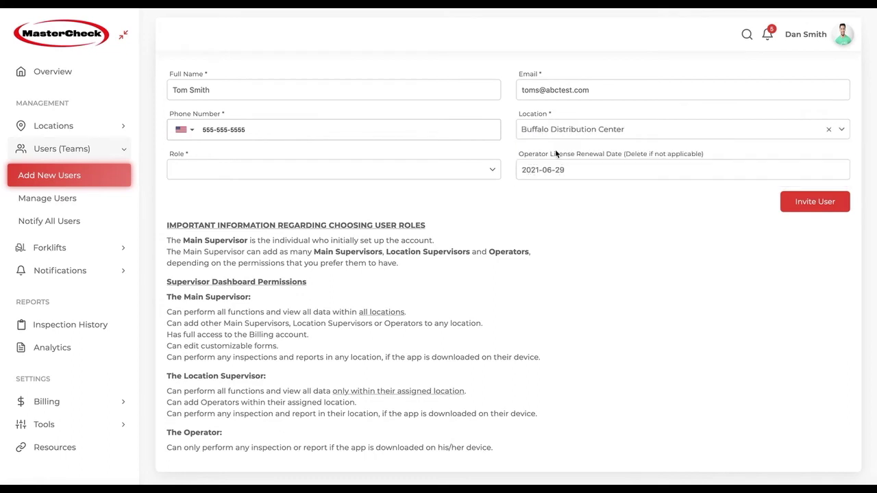
pyautogui.click(246, 168)
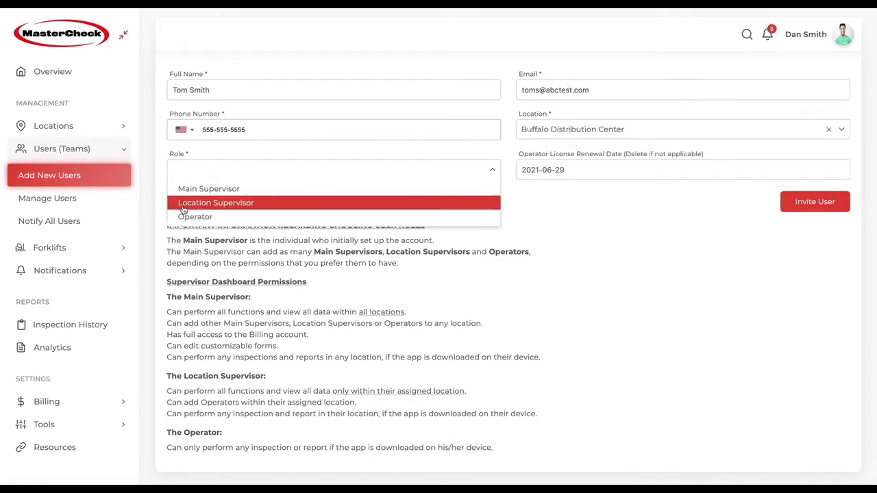
pyautogui.click(185, 204)
pyautogui.click(575, 171)
pyautogui.moveTo(556, 173); pyautogui.dragTo(515, 174)
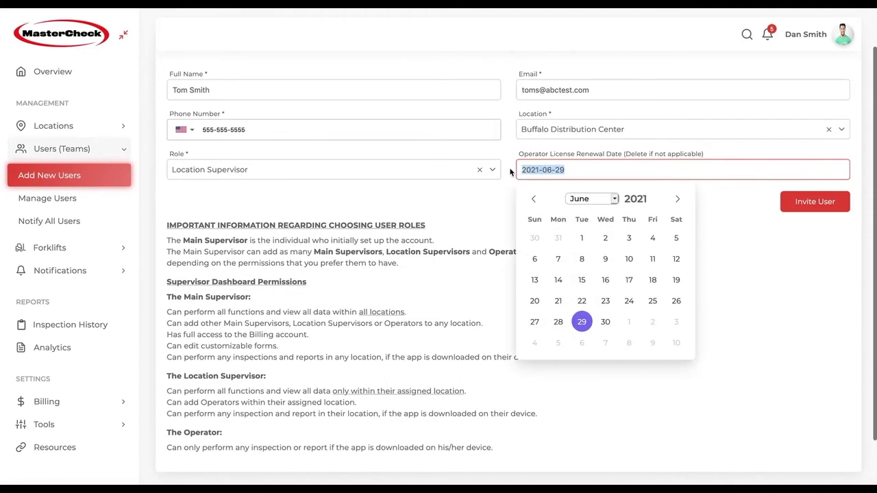
pyautogui.press('BackSpace')
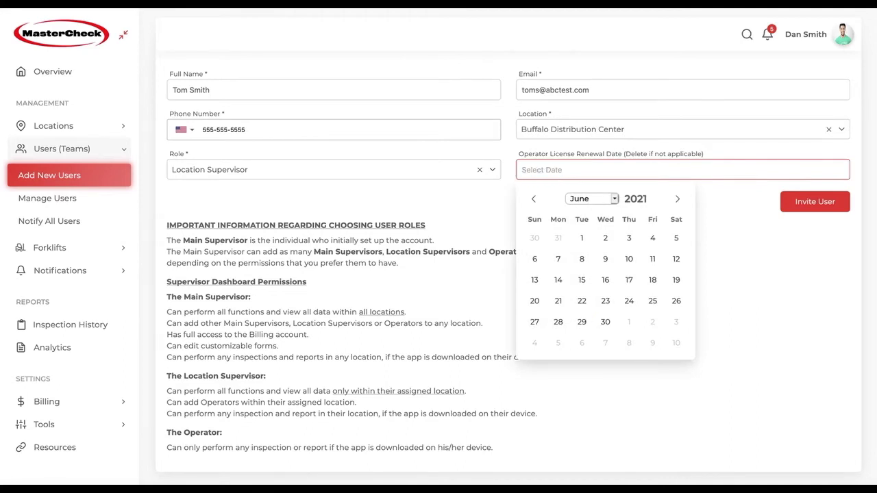
pyautogui.click(719, 237)
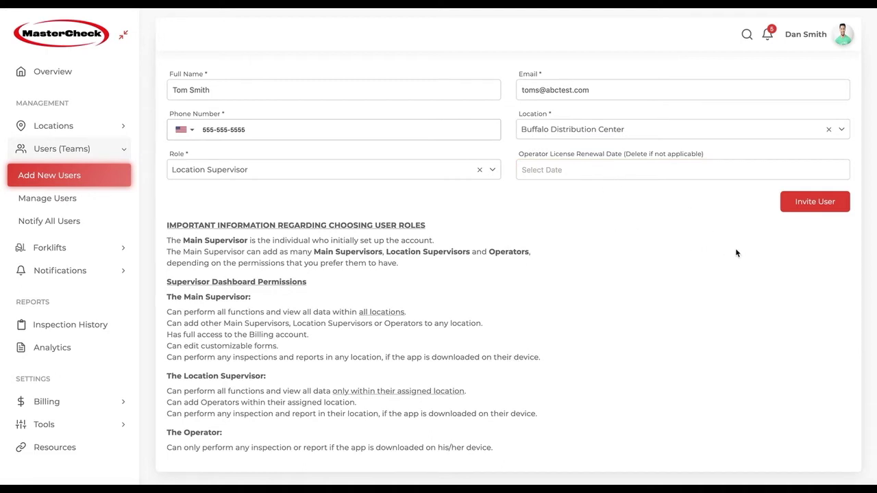
# Send the supervisor invitation and begin a second user's name, e-mail, phone and location
pyautogui.click(831, 206)
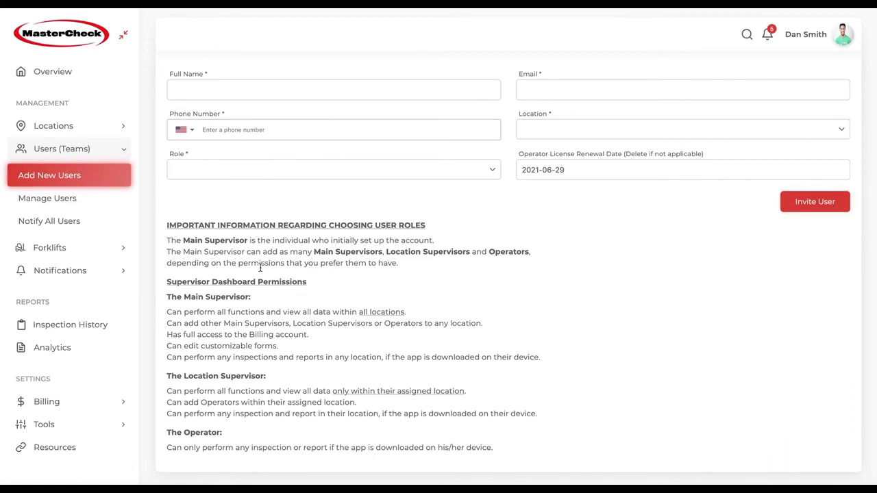
pyautogui.click(237, 86)
pyautogui.click(541, 92)
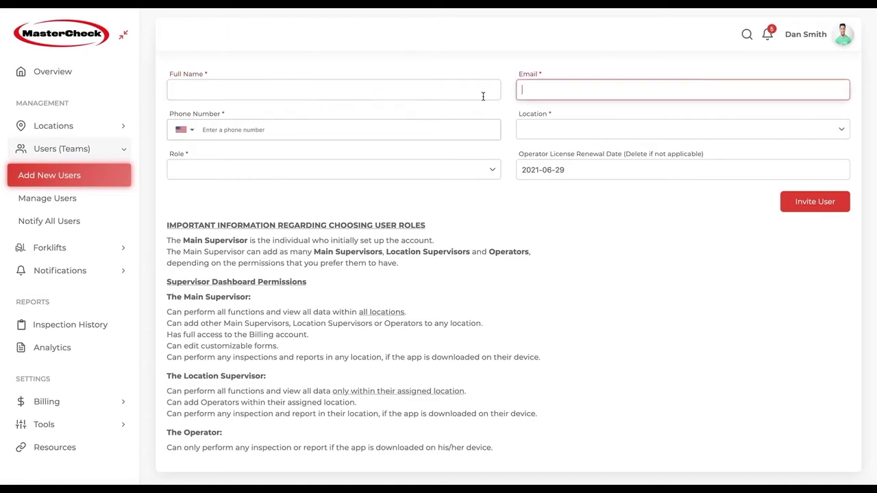
pyautogui.click(328, 135)
pyautogui.click(524, 131)
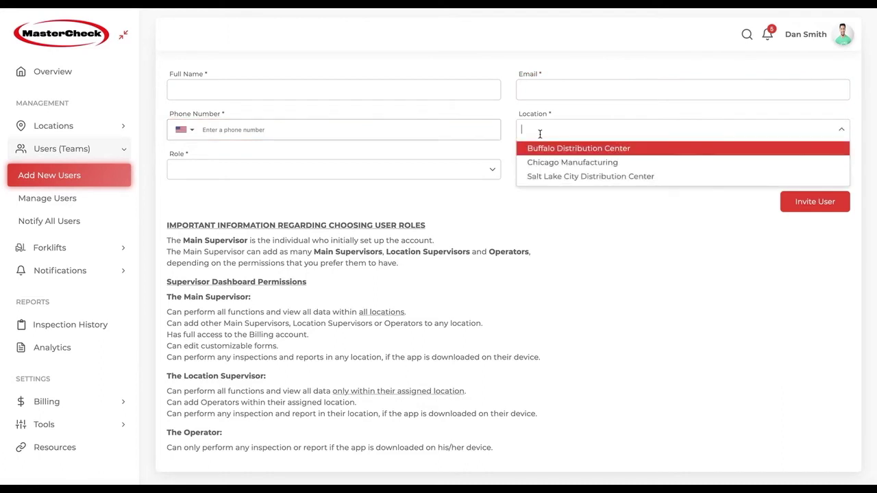
pyautogui.click(346, 184)
# Make the second user an Operator with licence renewal date July 14, 2021
pyautogui.click(351, 172)
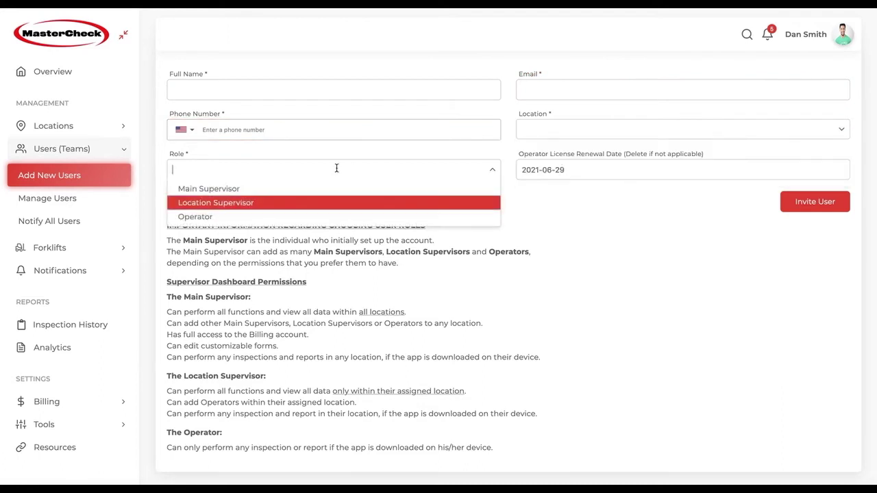
pyautogui.click(176, 220)
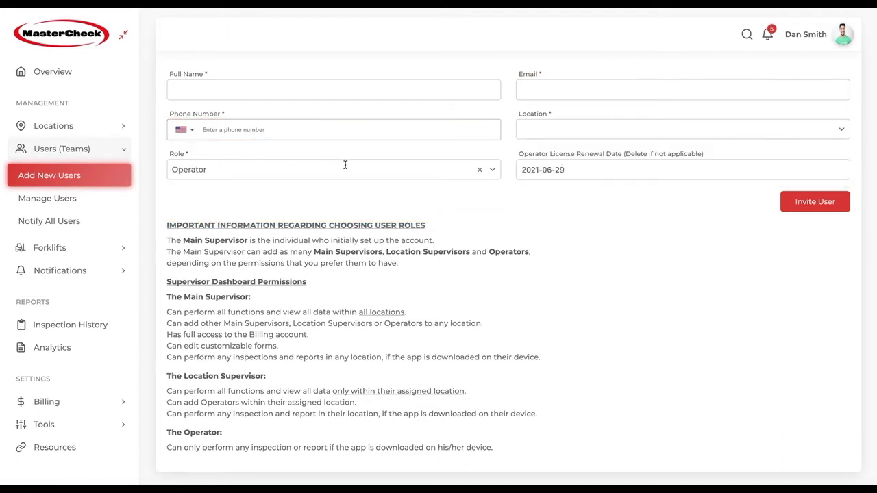
pyautogui.click(579, 176)
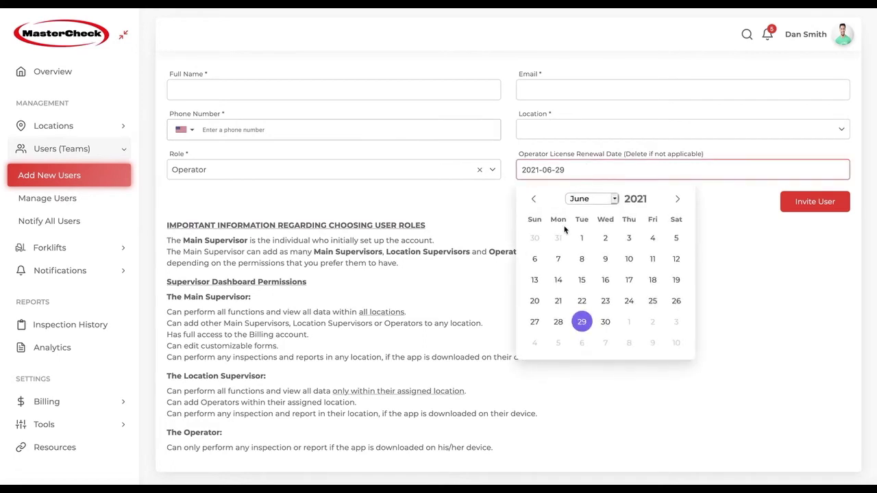
pyautogui.click(676, 199)
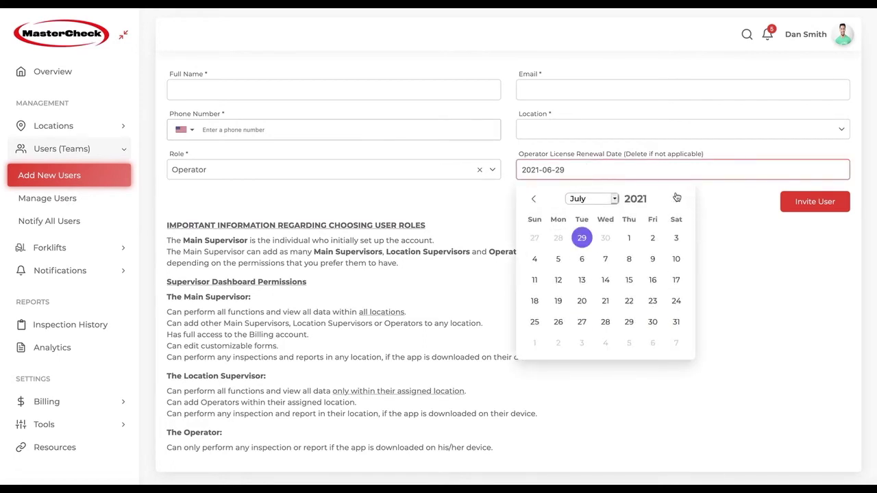
pyautogui.click(603, 281)
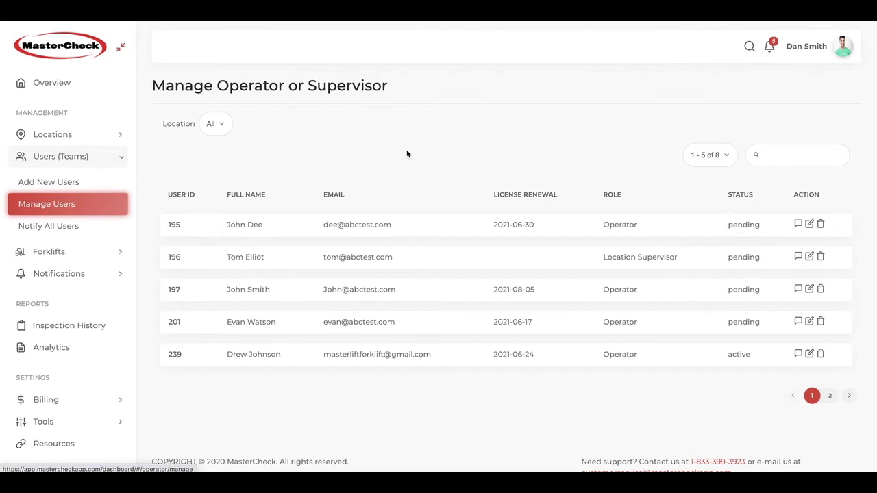
# Filter the user list to Buffalo Distribution Center, then back to all locations
pyautogui.click(213, 125)
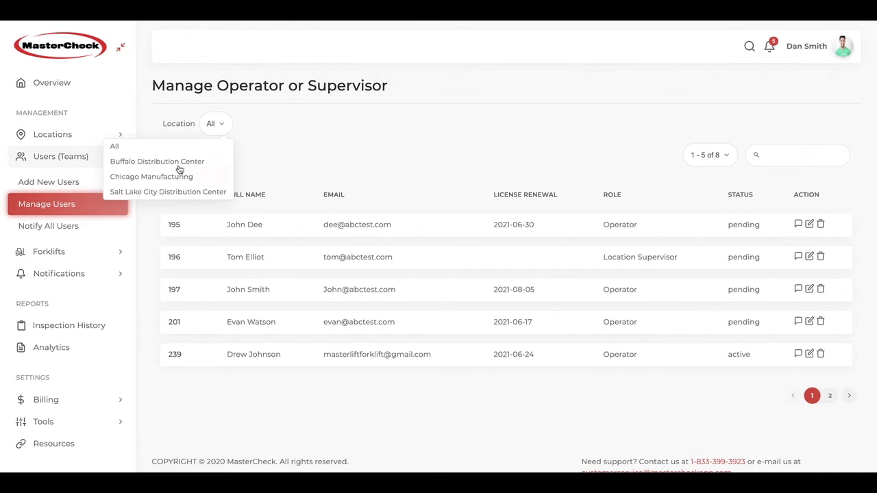
pyautogui.click(187, 162)
pyautogui.click(241, 127)
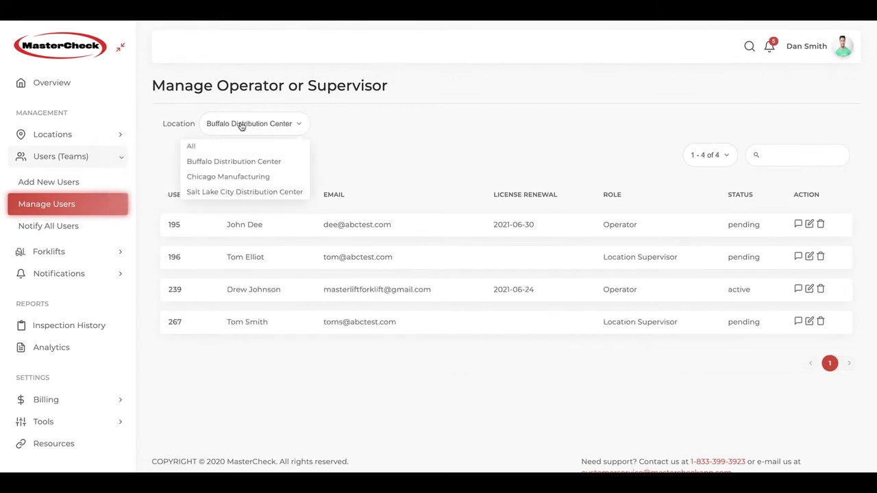
pyautogui.click(197, 150)
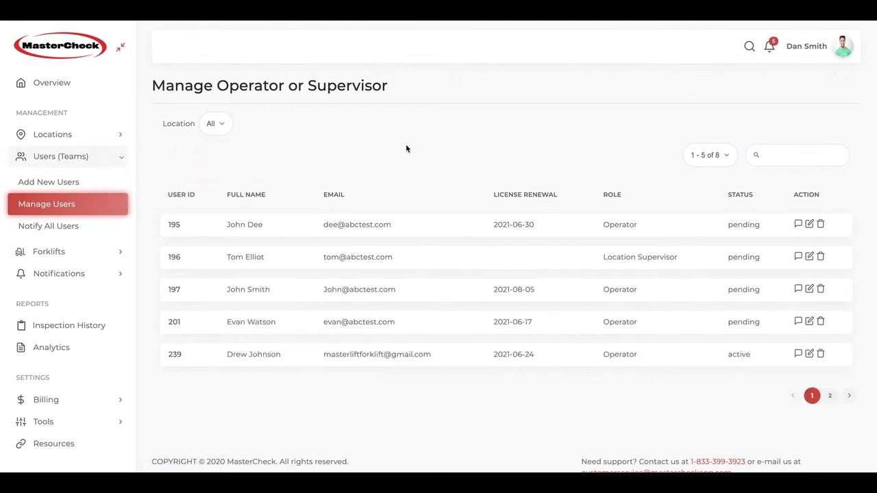
# Sort the user list by full name, then user ID, then role
pyautogui.click(235, 196)
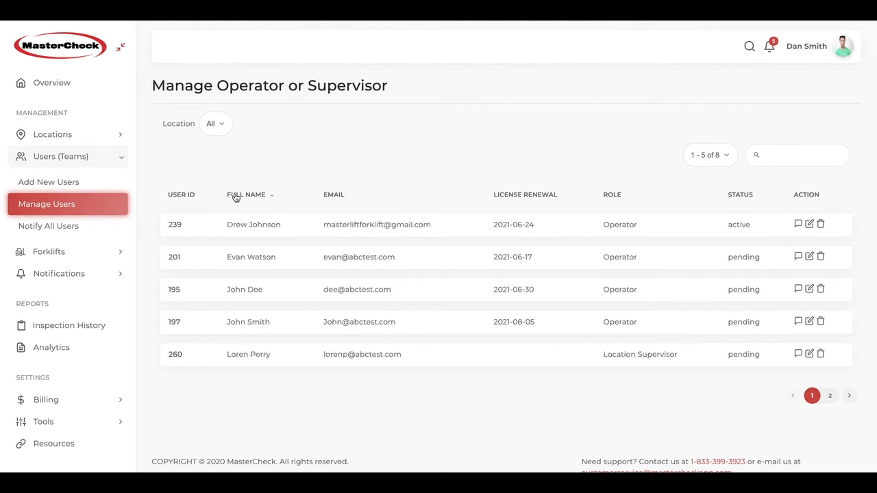
pyautogui.click(194, 197)
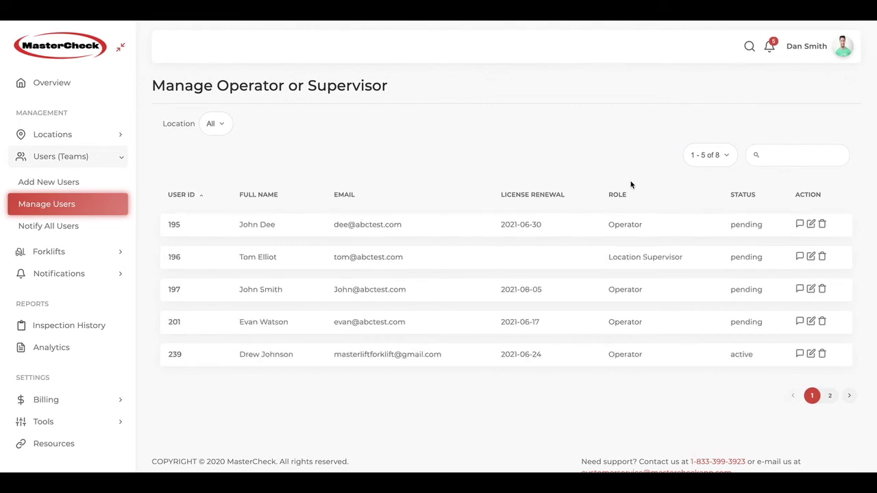
pyautogui.click(624, 198)
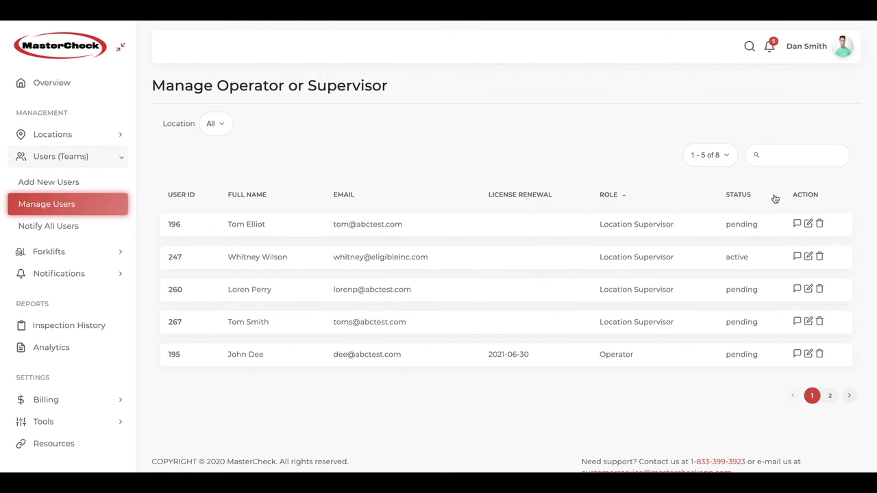
# Dismiss a private notification to the first pending supervisor unsent, then open their edit details
pyautogui.click(796, 224)
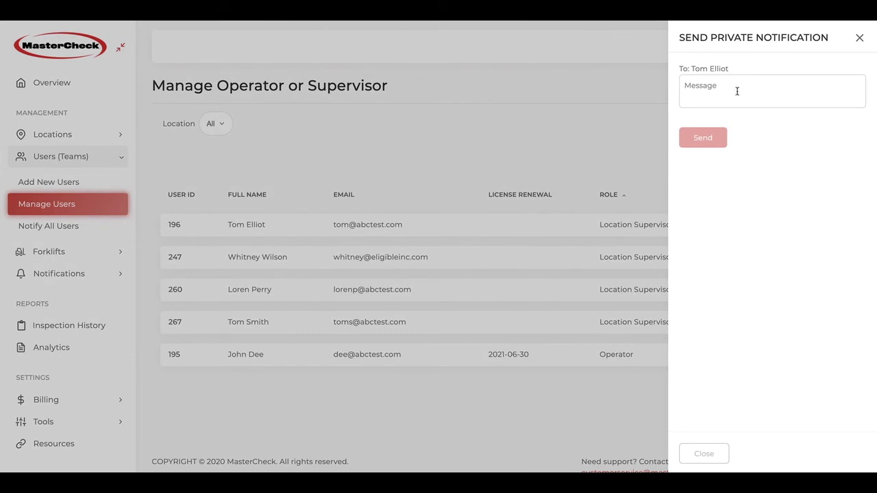
pyautogui.click(859, 38)
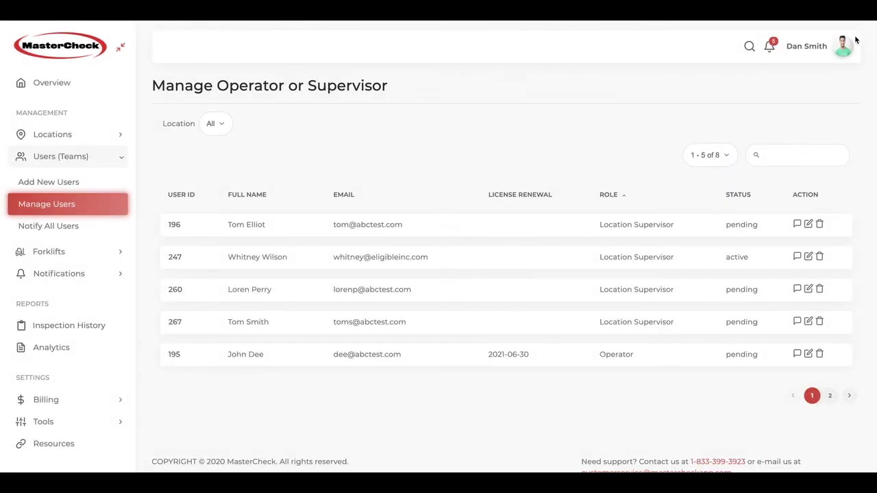
pyautogui.click(809, 224)
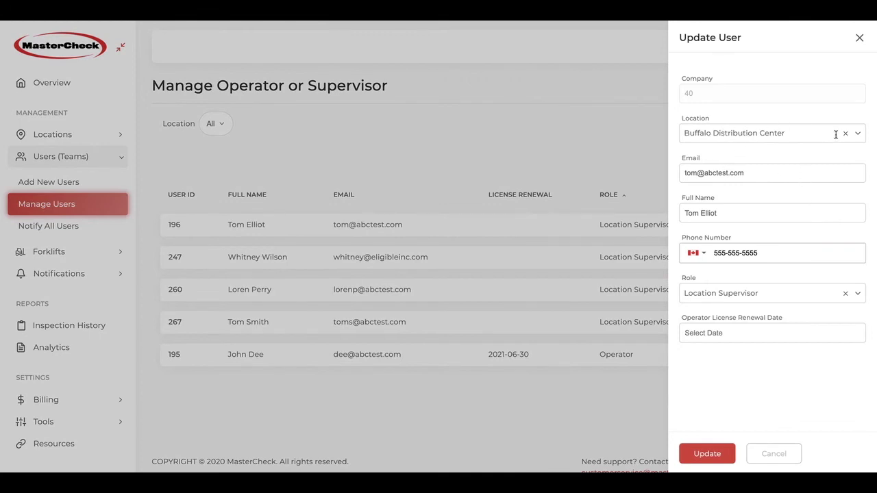
# Review the supervisor's Location and Role options, keep Location Supervisor, and close the Update User panel unchanged
pyautogui.click(857, 133)
pyautogui.click(856, 132)
pyautogui.click(716, 296)
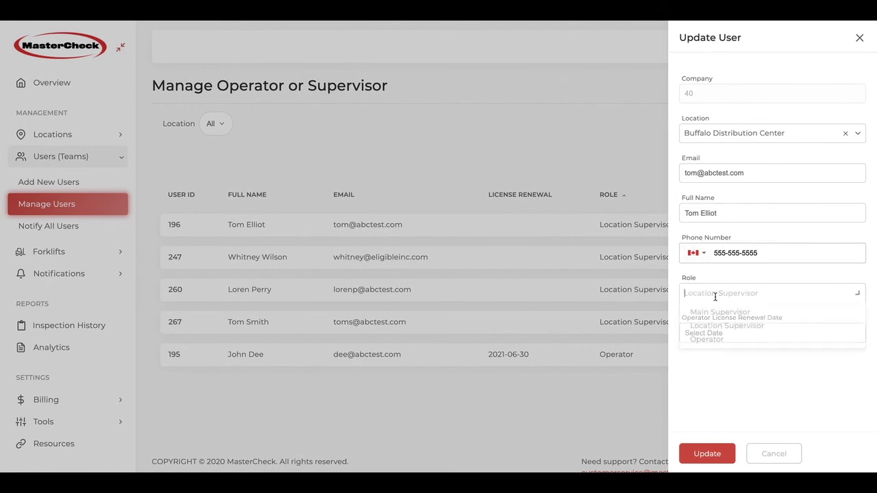
pyautogui.click(718, 295)
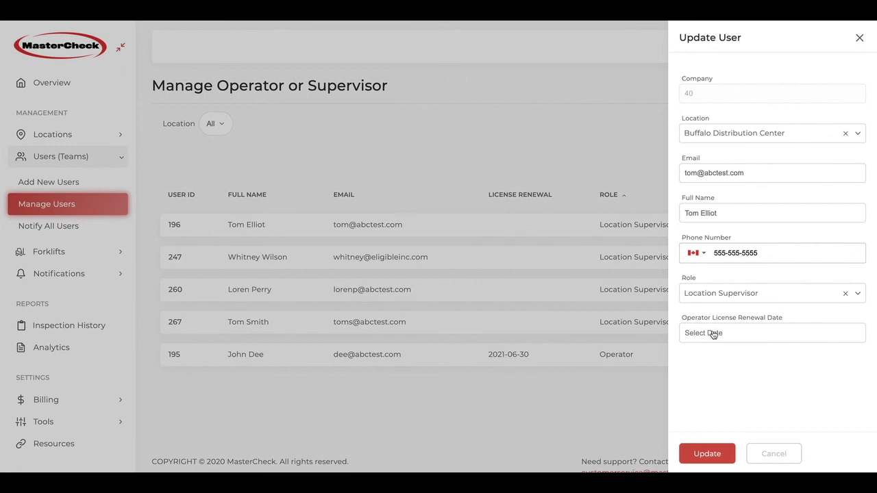
pyautogui.click(860, 38)
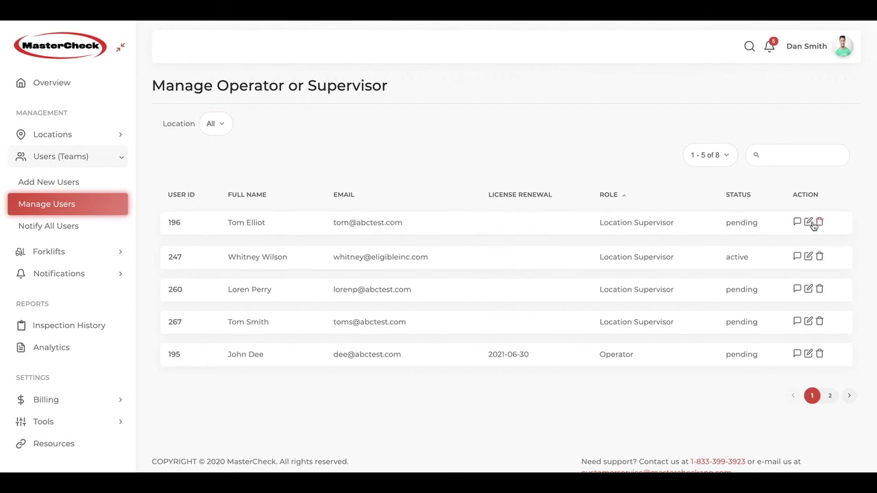
# Go to Notify All Users and place the cursor in the empty Message box
pyautogui.click(44, 226)
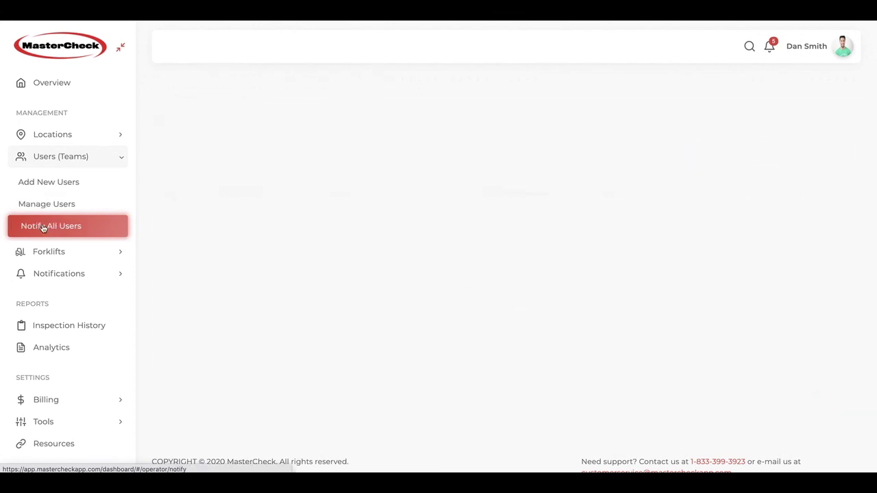
pyautogui.click(229, 134)
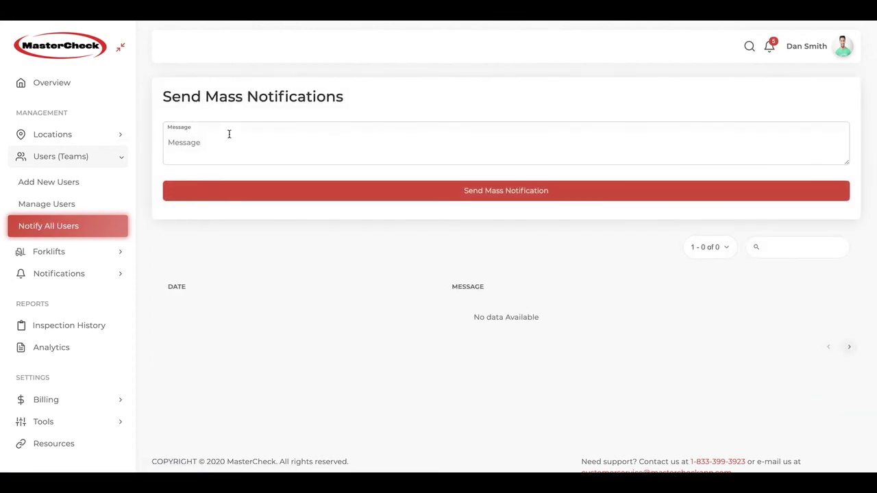